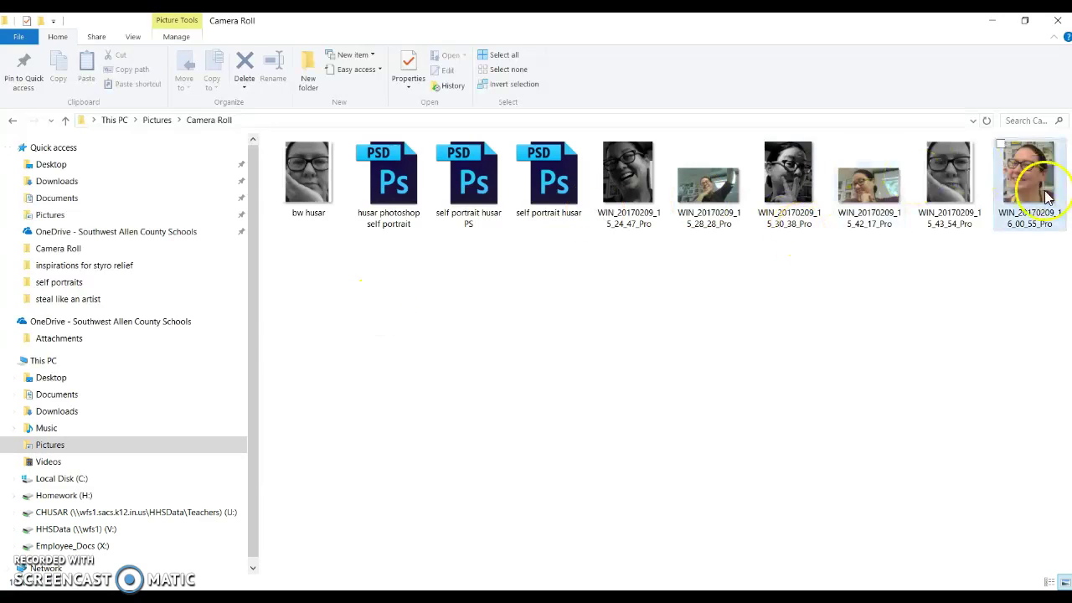
Step: Open the photo WIN_20170209_16_00_55_Pro from the Camera Roll folder in Adobe Photoshop CC 2015.5
{"action": "mouse_move", "coordinate": [1029, 192]}
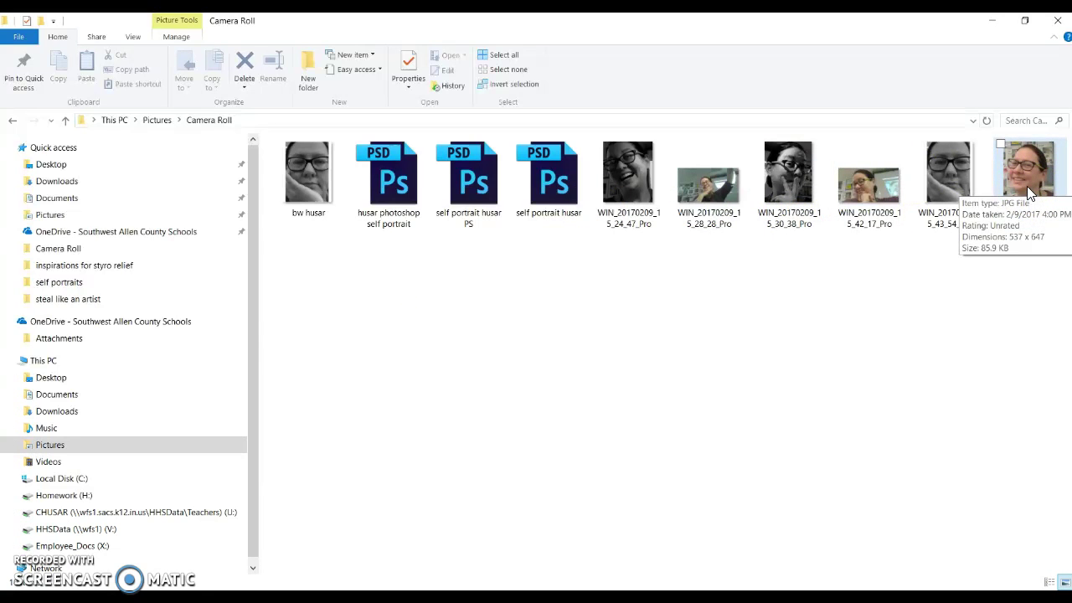
{"action": "right_click", "coordinate": [1026, 186]}
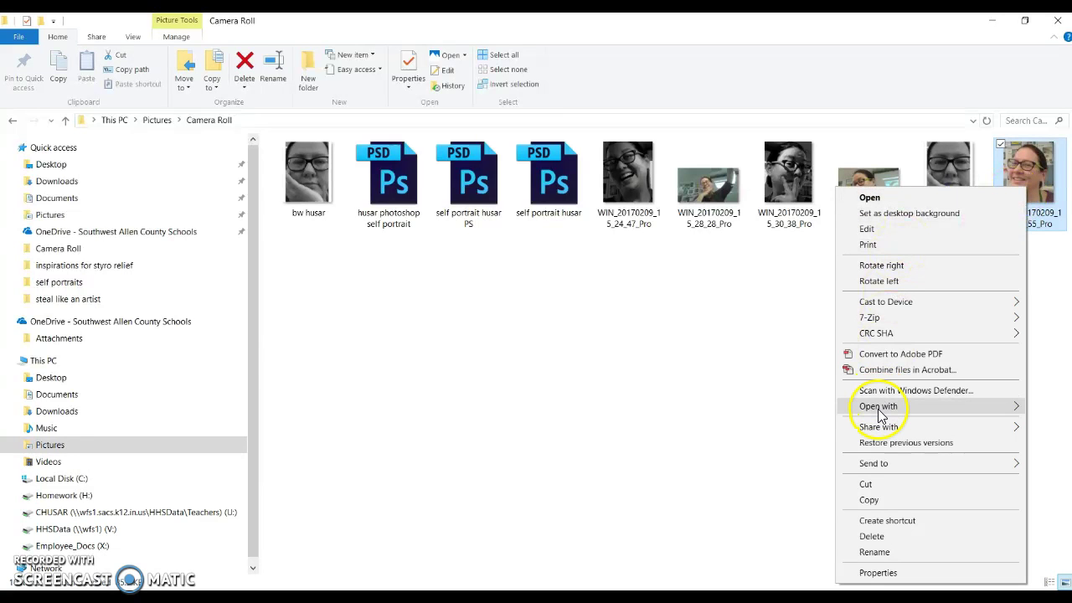
{"action": "mouse_move", "coordinate": [875, 406]}
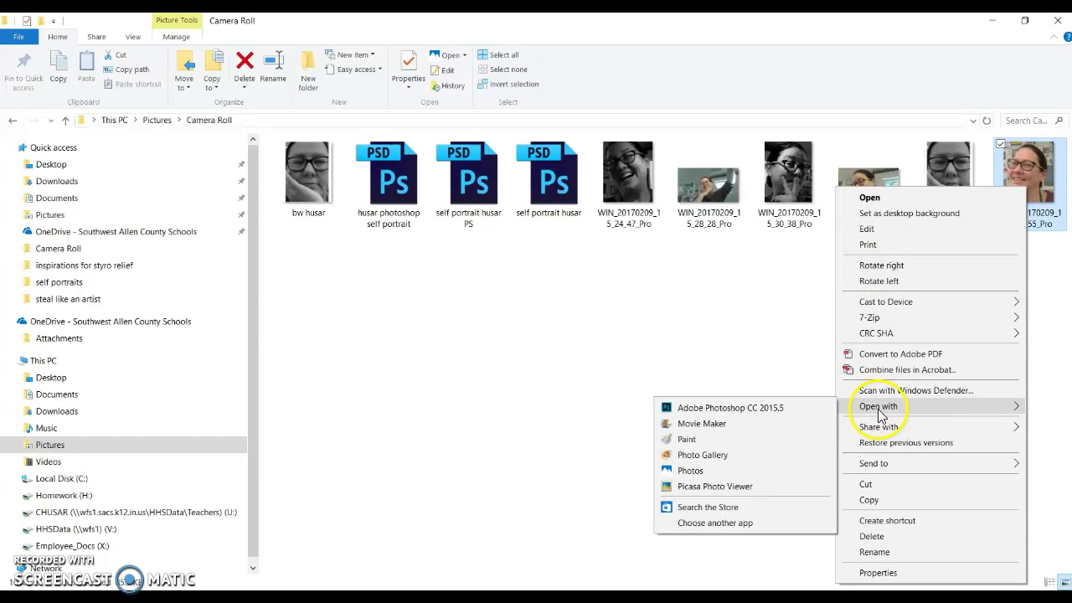
{"action": "left_click", "coordinate": [798, 411]}
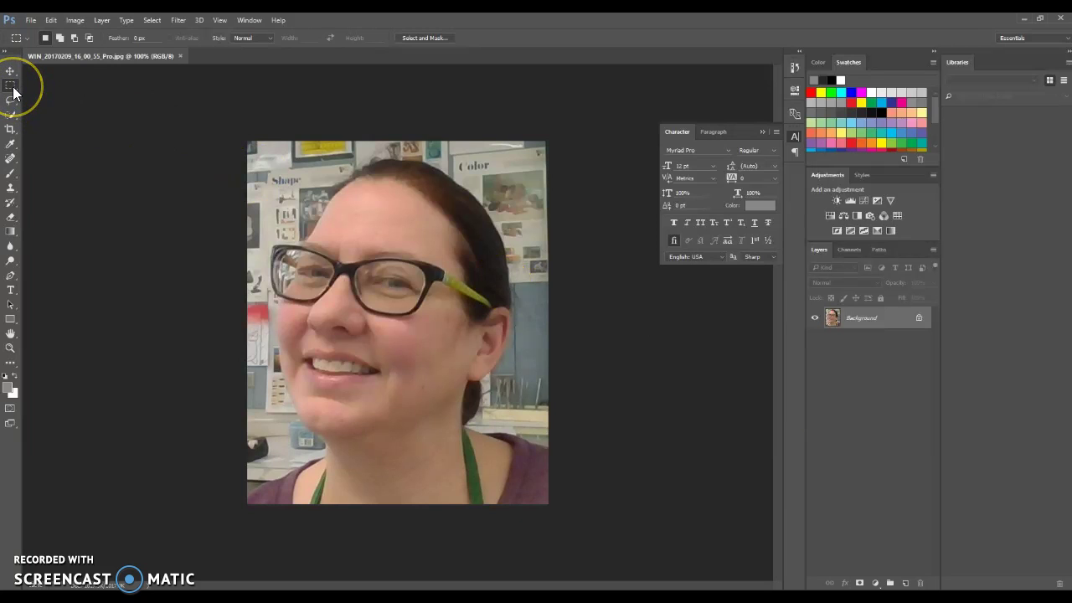
Step: Crop the photo to a rectangular marquee around the face and shoulders, about 6.5 by 8.9 inches, trimming both side edges
{"action": "left_click_drag", "start_coordinate": [199, 120], "coordinate": [264, 151]}
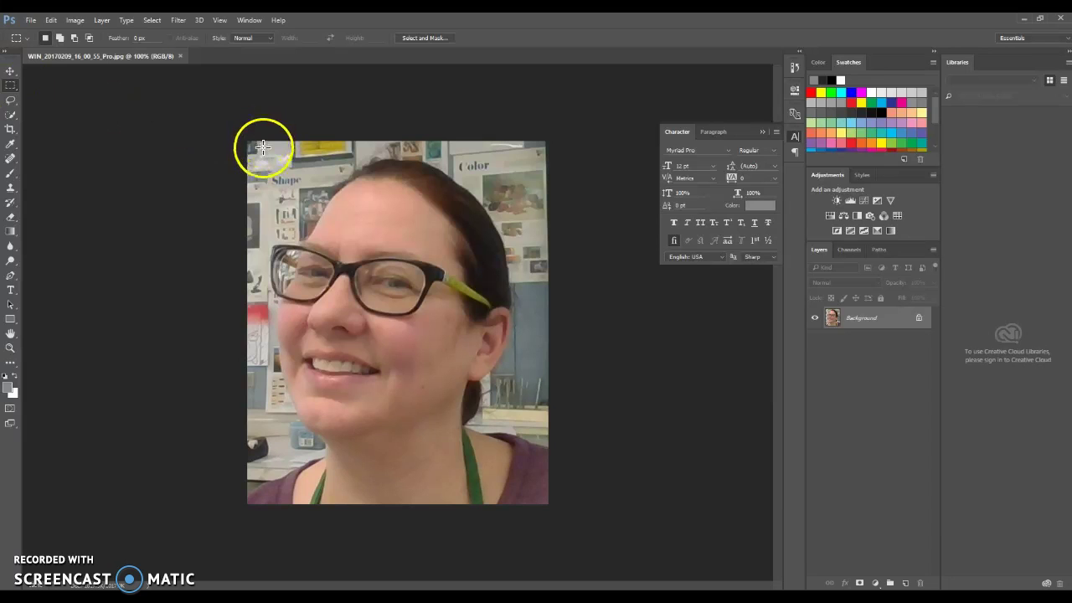
{"action": "left_click_drag", "start_coordinate": [259, 144], "coordinate": [522, 508]}
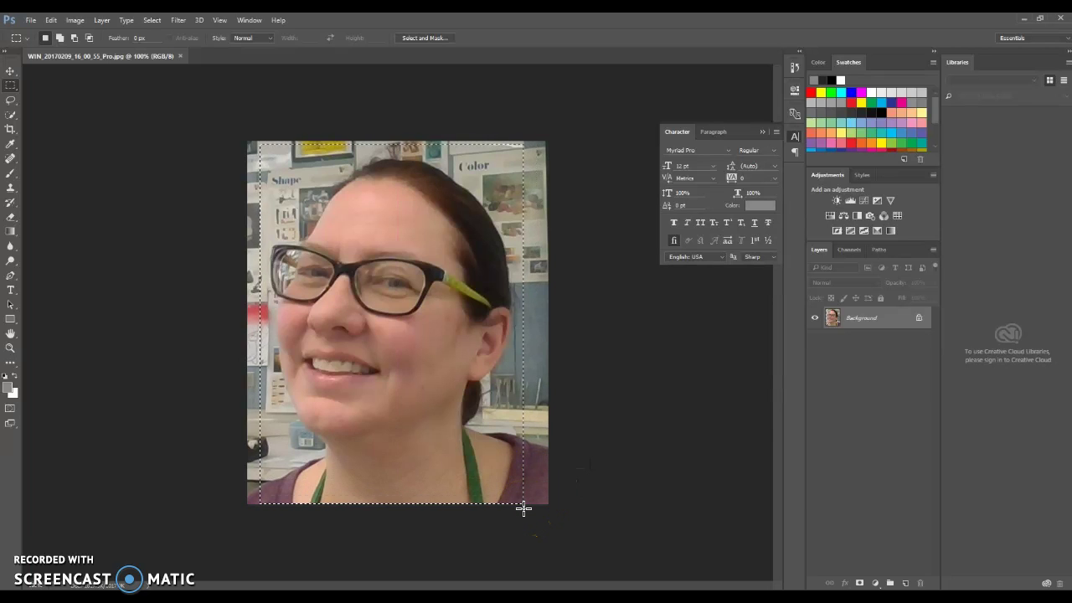
{"action": "left_click_drag", "start_coordinate": [410, 466], "coordinate": [410, 467]}
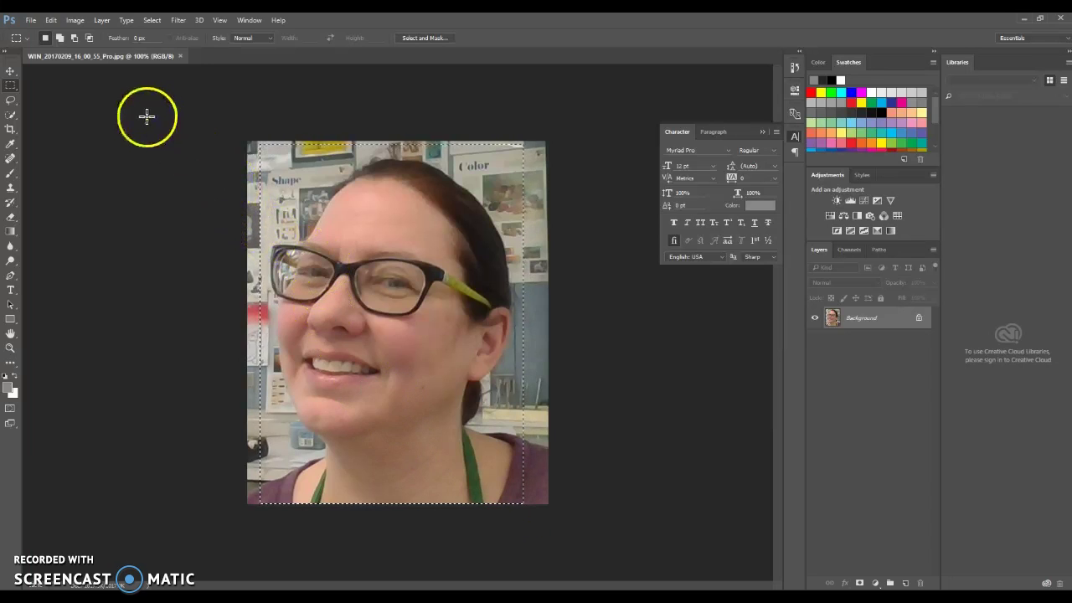
{"action": "left_click", "coordinate": [74, 20]}
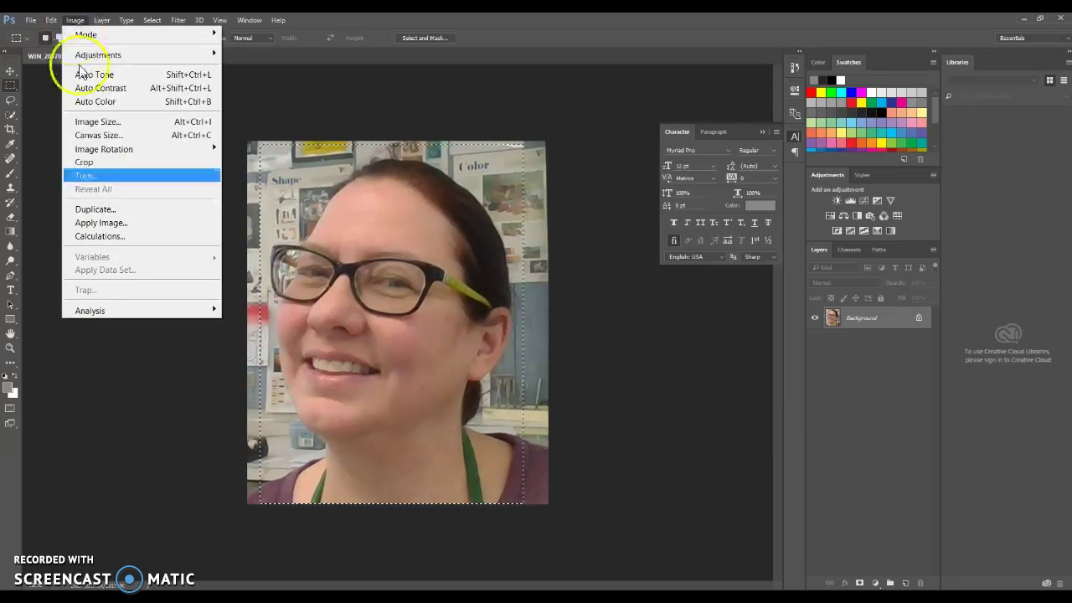
{"action": "left_click", "coordinate": [99, 165]}
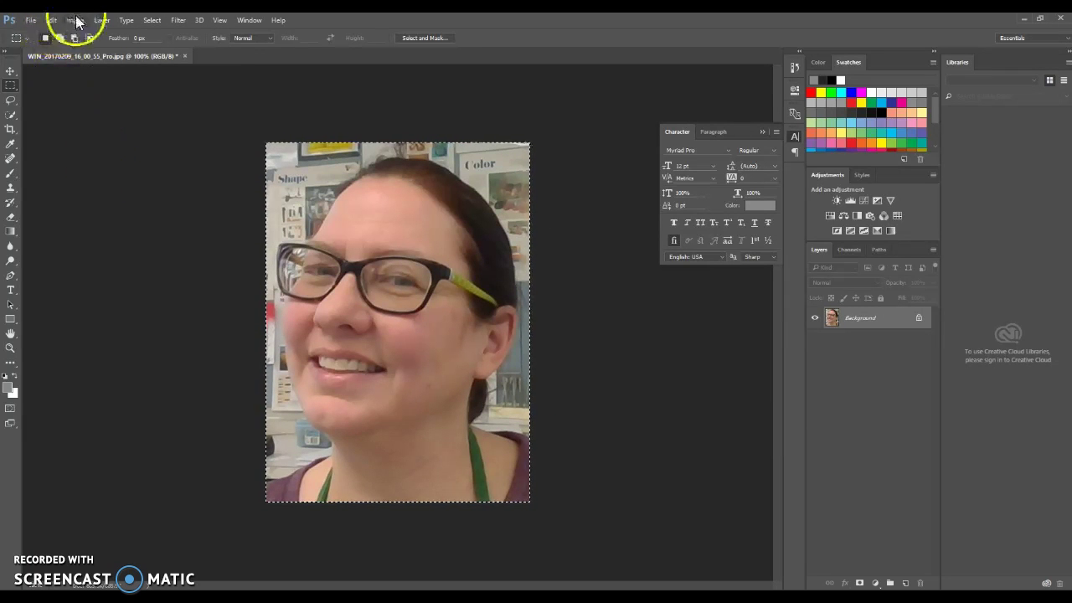
Step: Resize the image to a width of 8 inches with width and height kept in proportion
{"action": "left_click", "coordinate": [75, 20]}
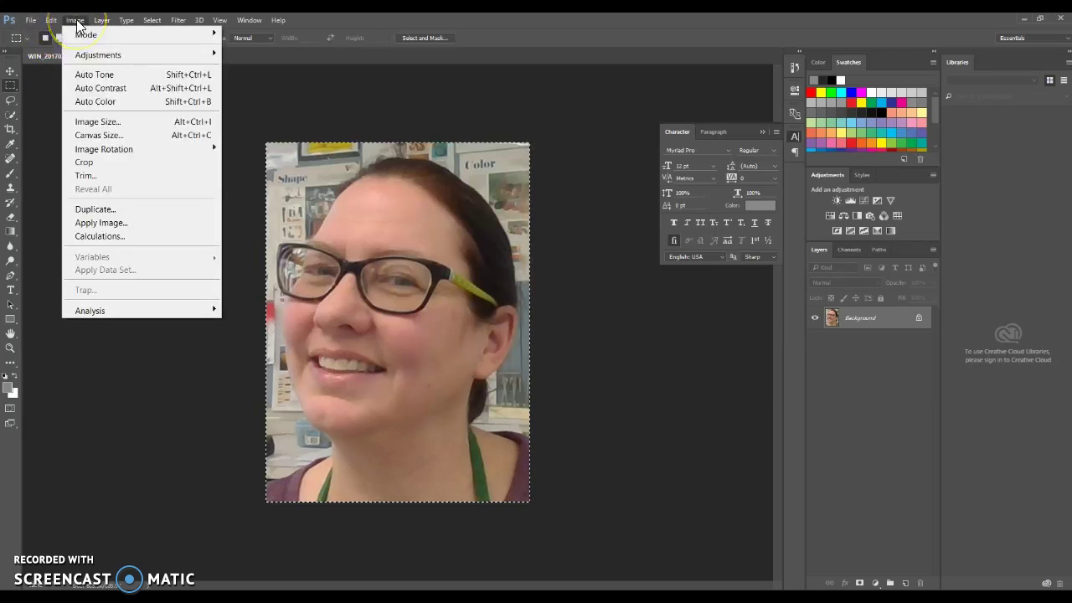
{"action": "left_click", "coordinate": [112, 123]}
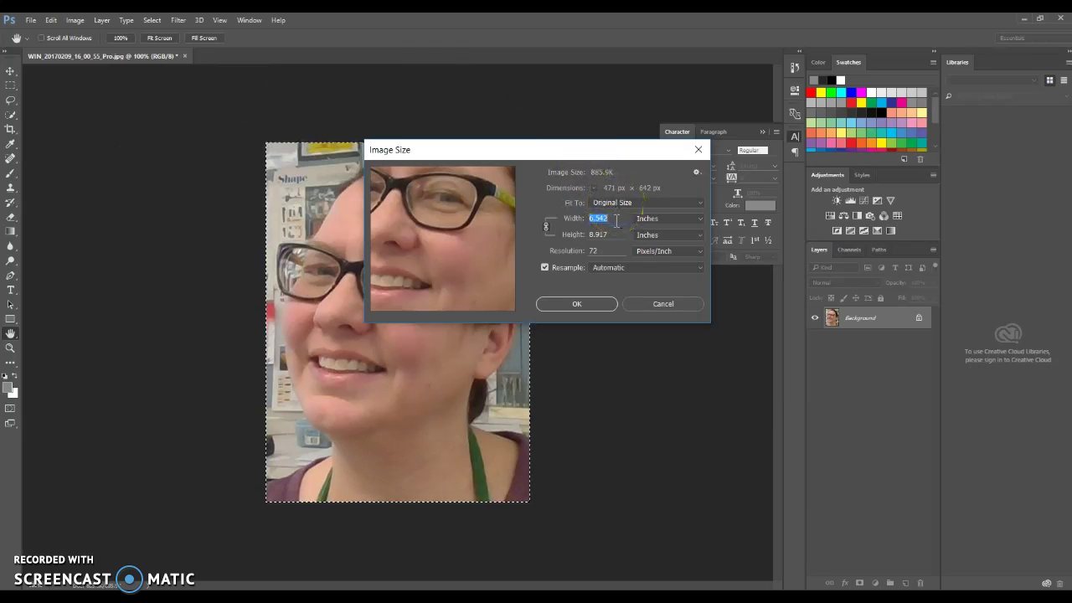
{"action": "type", "text": "8"}
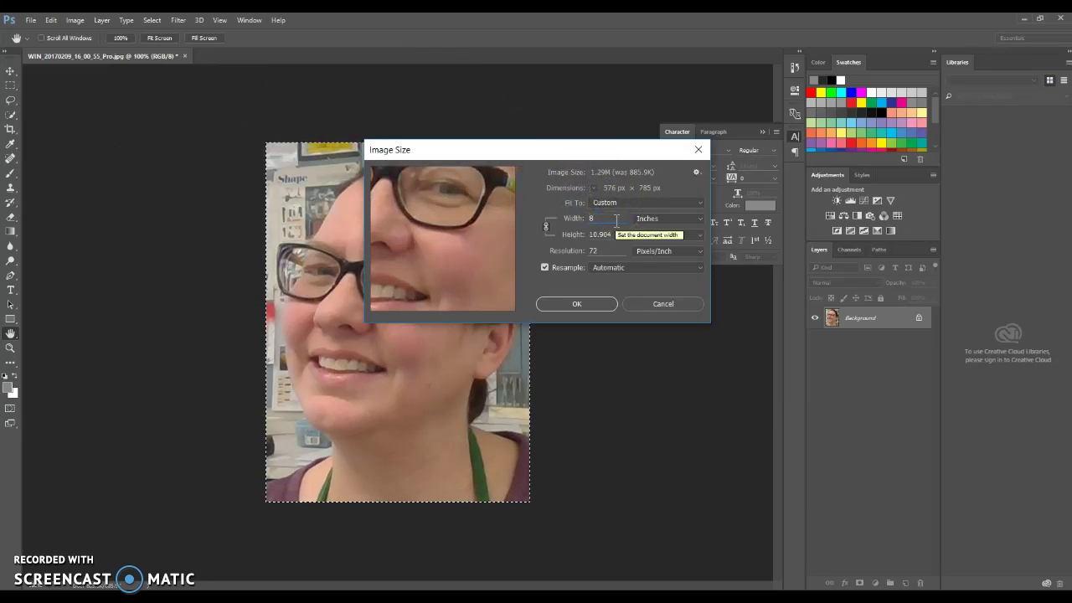
{"action": "left_click", "coordinate": [546, 226]}
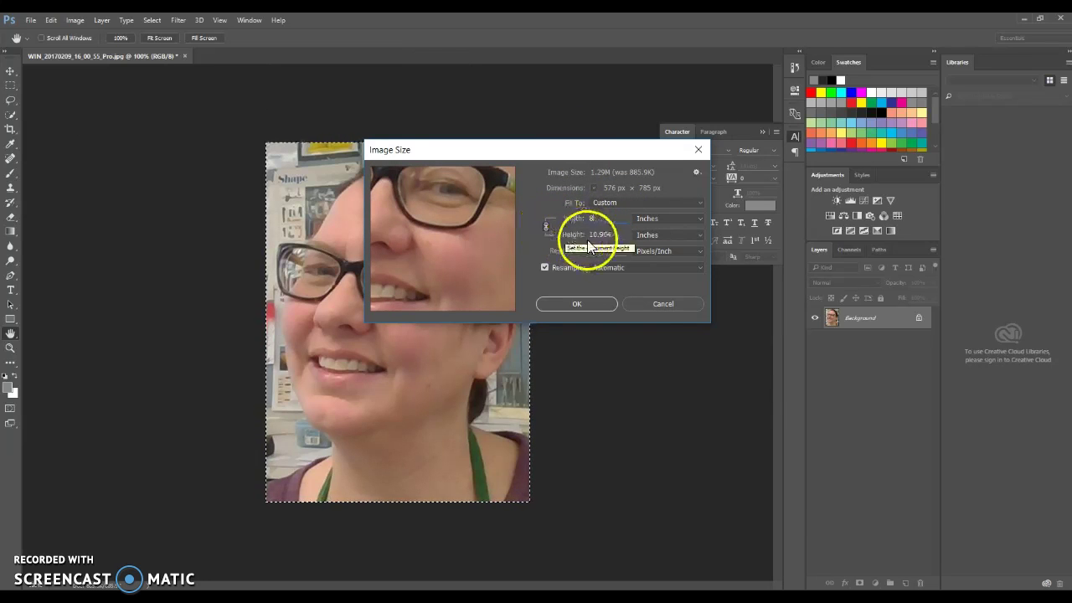
{"action": "left_click", "coordinate": [577, 304]}
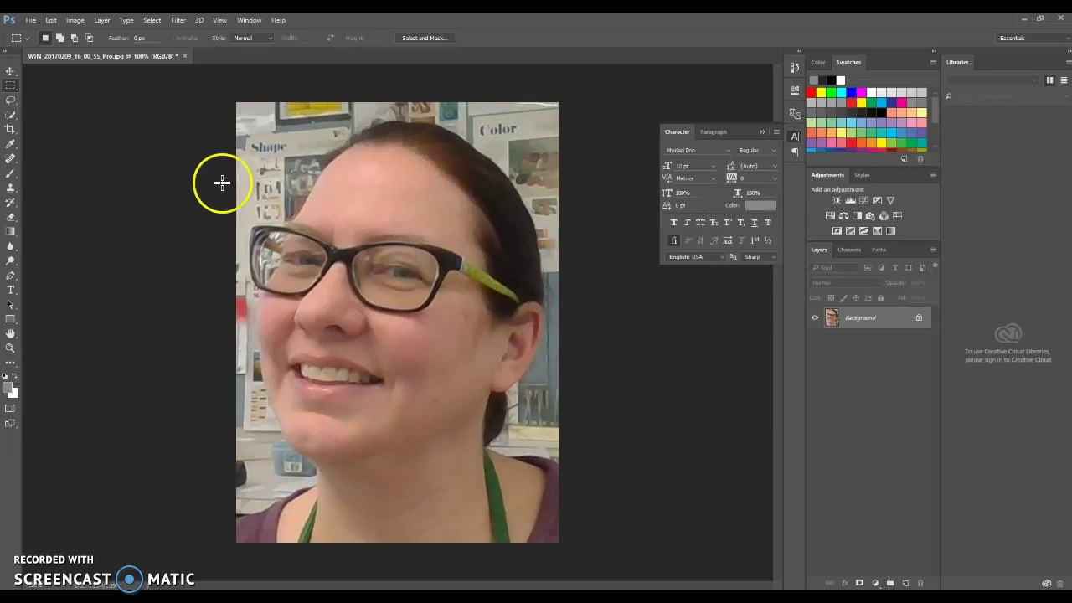
Step: Check the document's current canvas size without changing it, and clear the leftover rectangular selection
{"action": "left_click", "coordinate": [73, 21]}
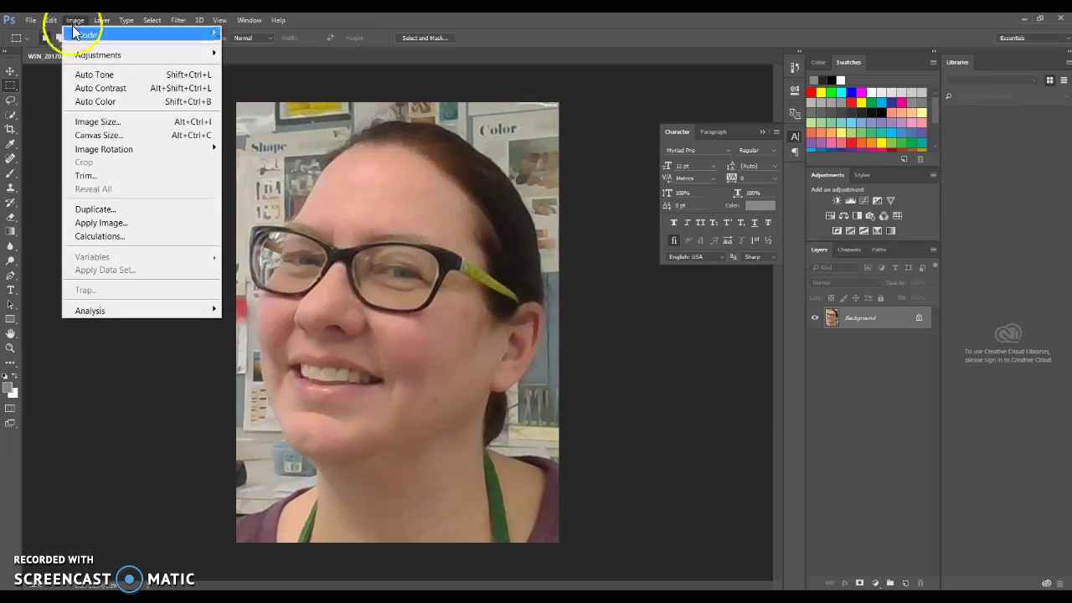
{"action": "left_click", "coordinate": [98, 136]}
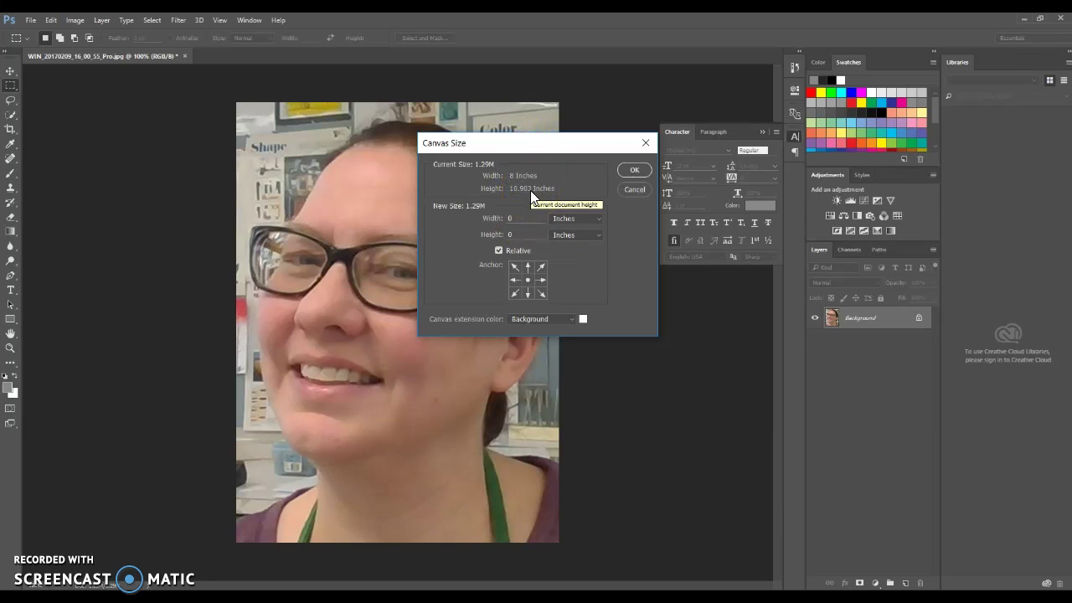
{"action": "left_click", "coordinate": [643, 166]}
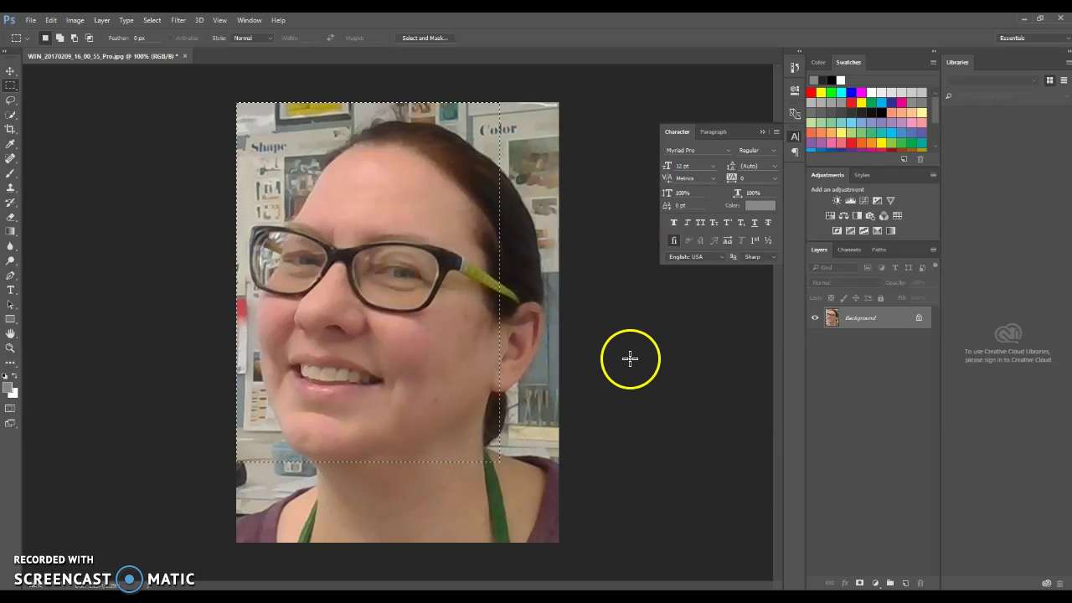
{"action": "left_click", "coordinate": [588, 323]}
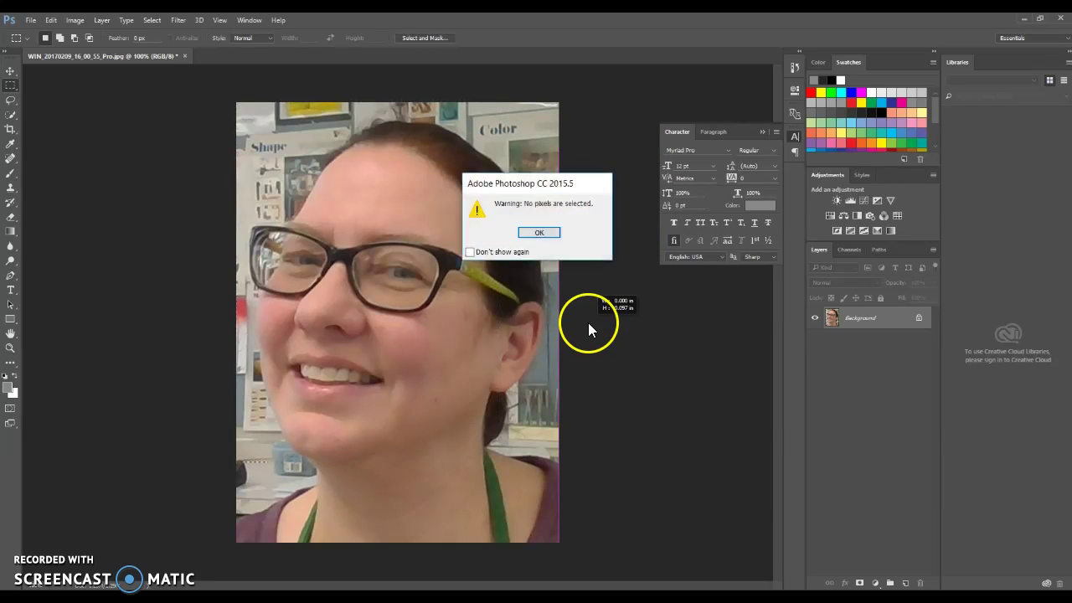
{"action": "left_click", "coordinate": [550, 237]}
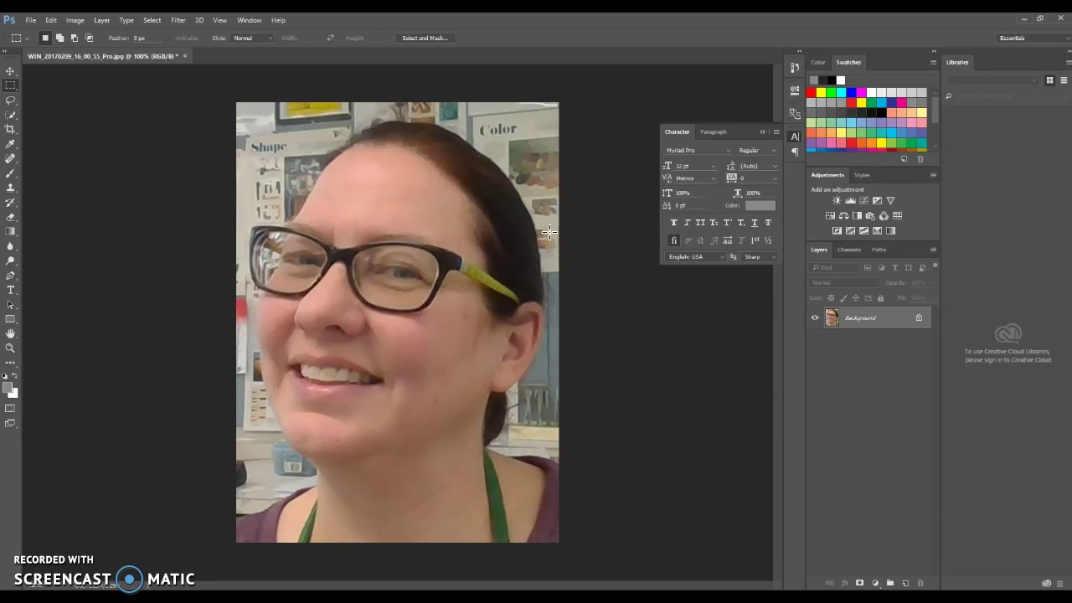
Step: Convert the photo to grayscale with a Black & White adjustment using the Default preset
{"action": "left_click", "coordinate": [75, 22]}
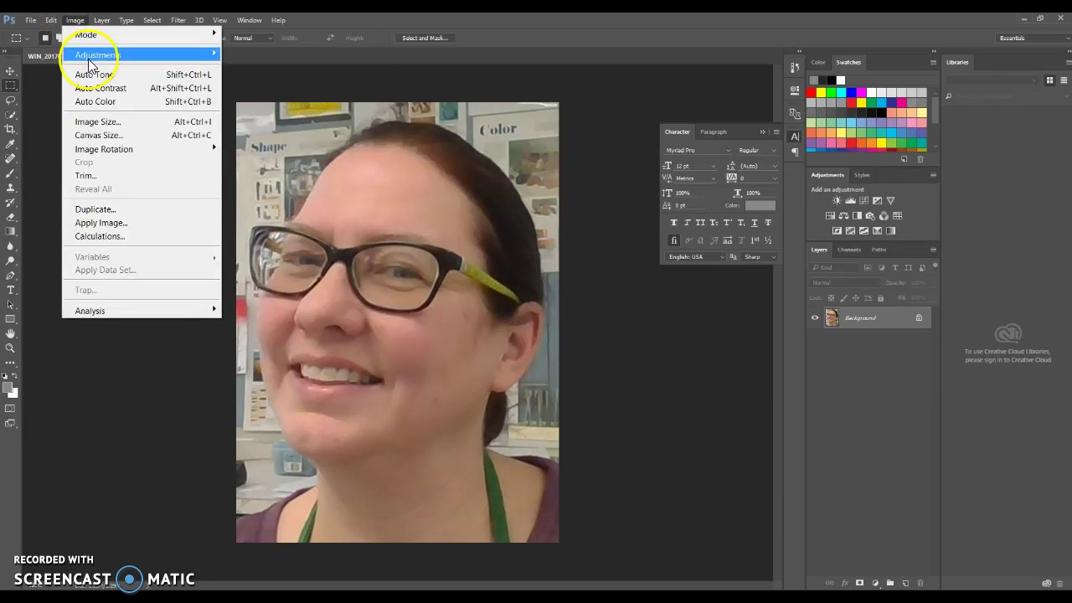
{"action": "mouse_move", "coordinate": [88, 59]}
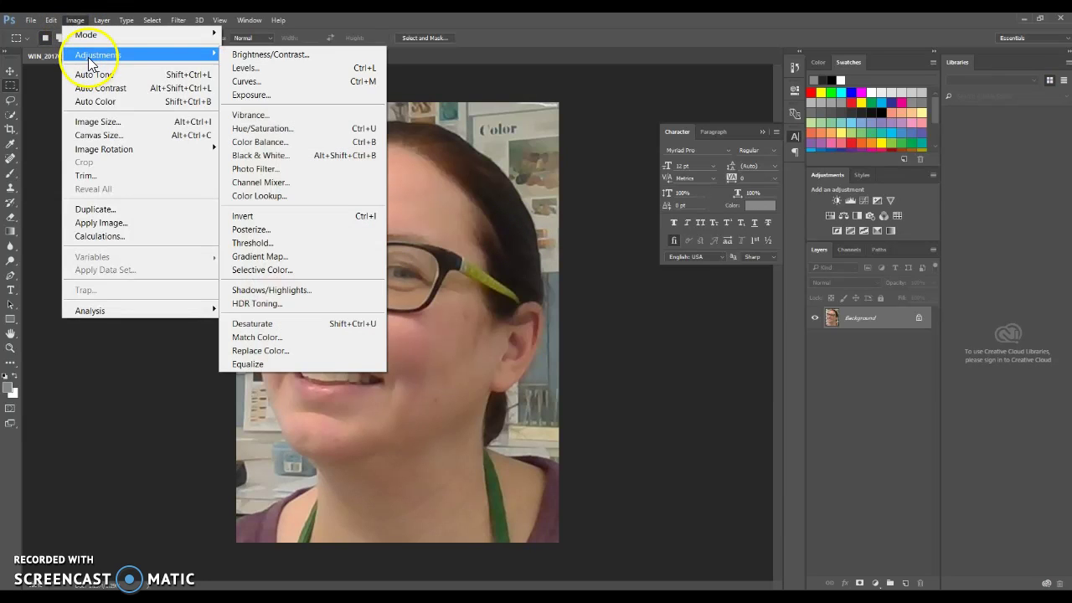
{"action": "left_click", "coordinate": [254, 157]}
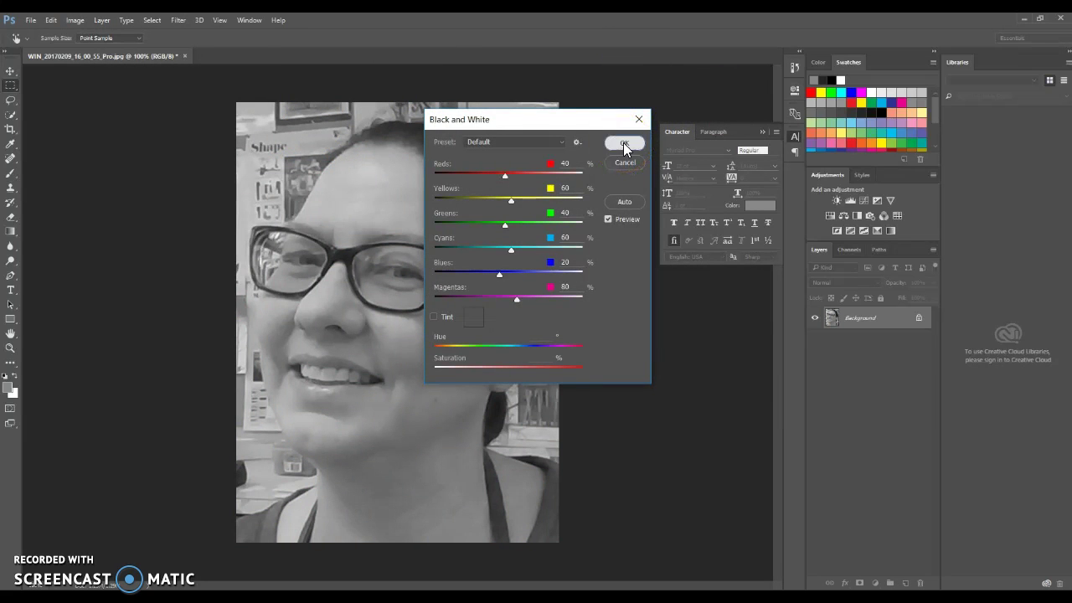
{"action": "left_click", "coordinate": [624, 143]}
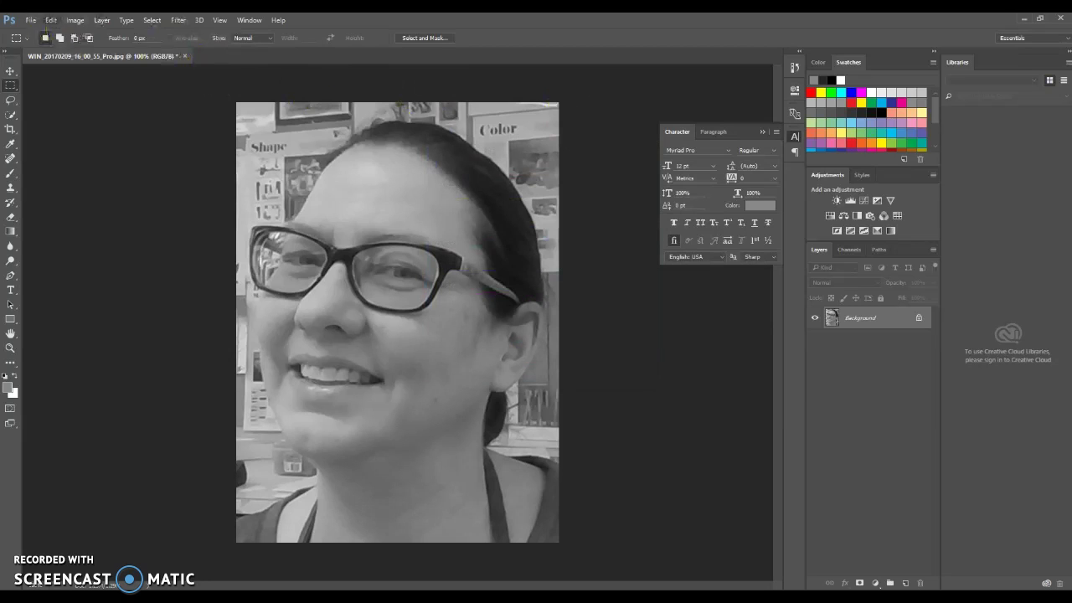
Step: Set the photo's brightness to 37 and contrast to 51, and apply Auto Contrast
{"action": "left_click", "coordinate": [73, 20]}
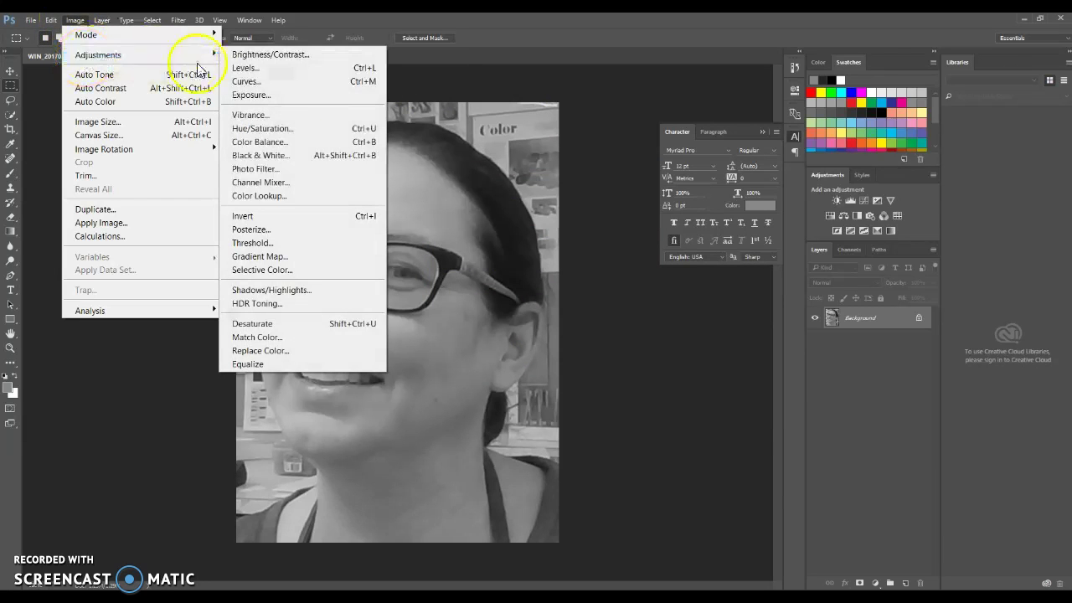
{"action": "left_click", "coordinate": [258, 55]}
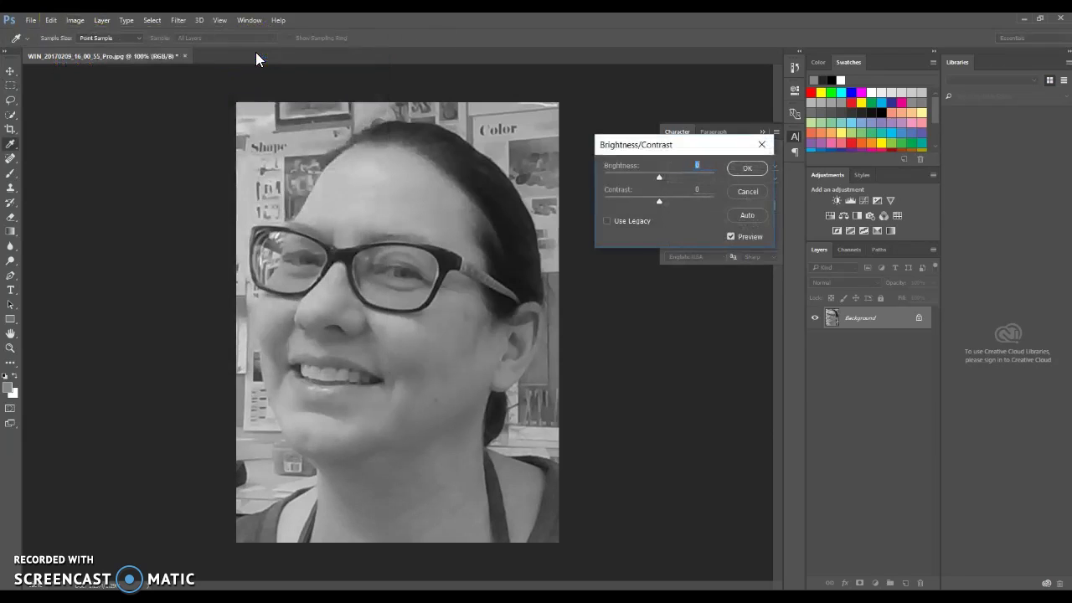
{"action": "left_click_drag", "start_coordinate": [659, 175], "coordinate": [672, 176]}
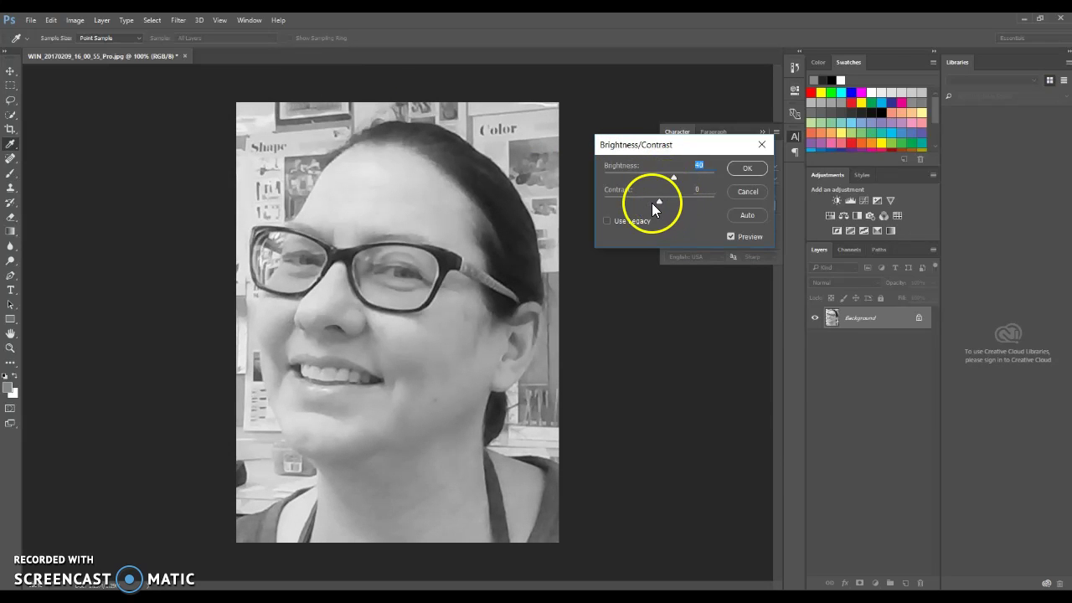
{"action": "left_click_drag", "start_coordinate": [659, 203], "coordinate": [680, 205]}
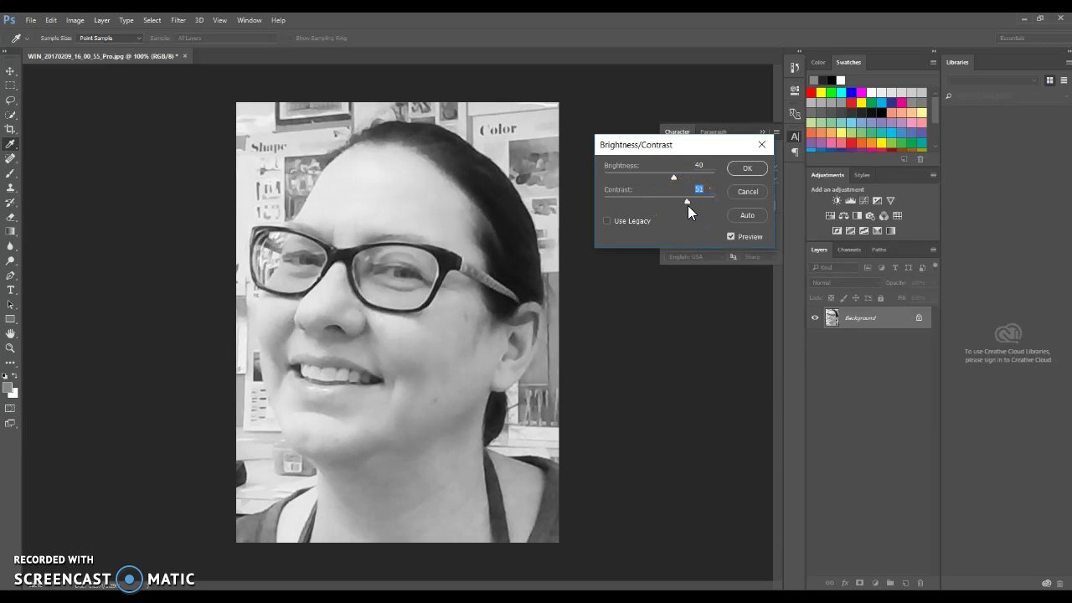
{"action": "left_click_drag", "start_coordinate": [674, 179], "coordinate": [673, 180]}
{"action": "left_click", "coordinate": [746, 171]}
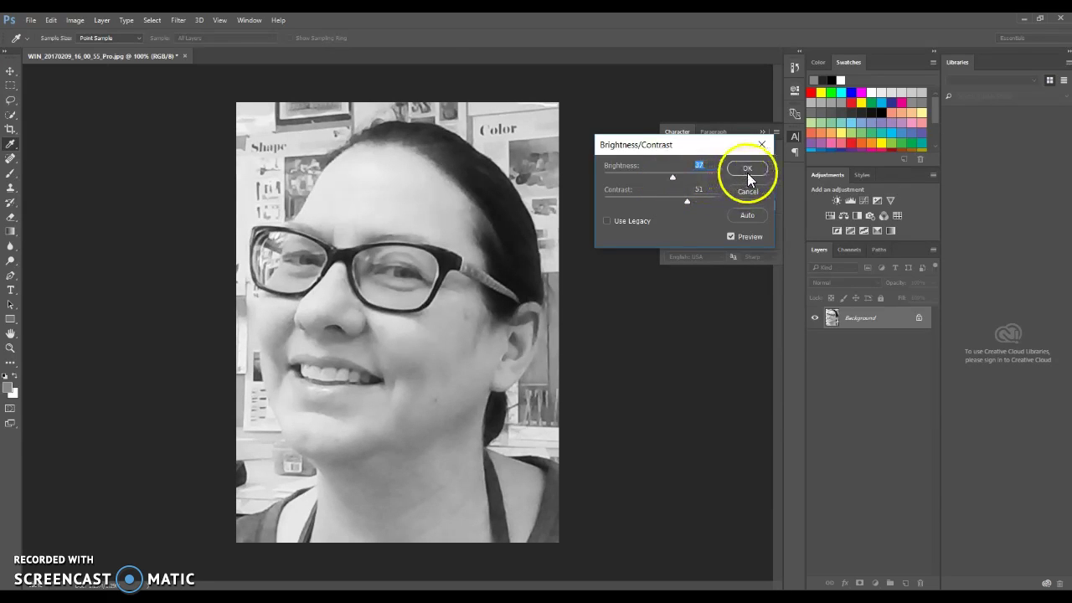
{"action": "key", "text": "m"}
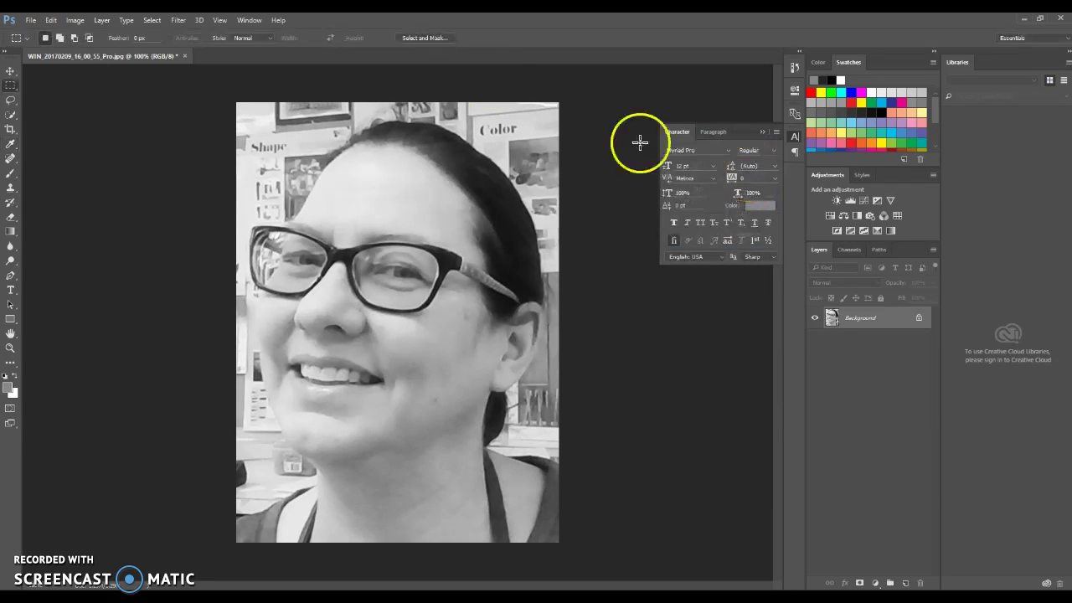
{"action": "left_click", "coordinate": [75, 20]}
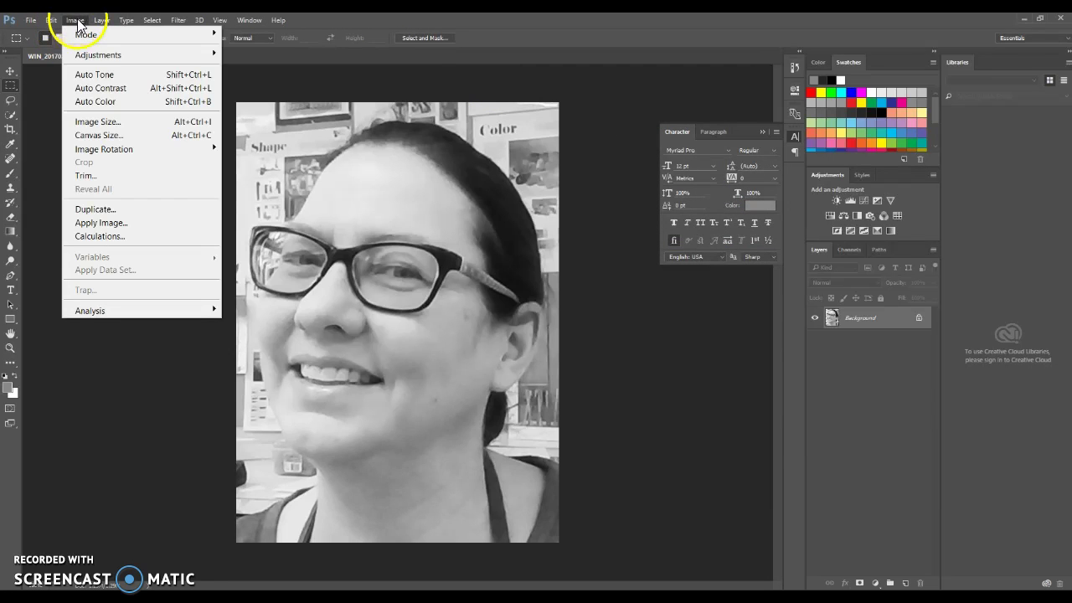
{"action": "left_click", "coordinate": [95, 88]}
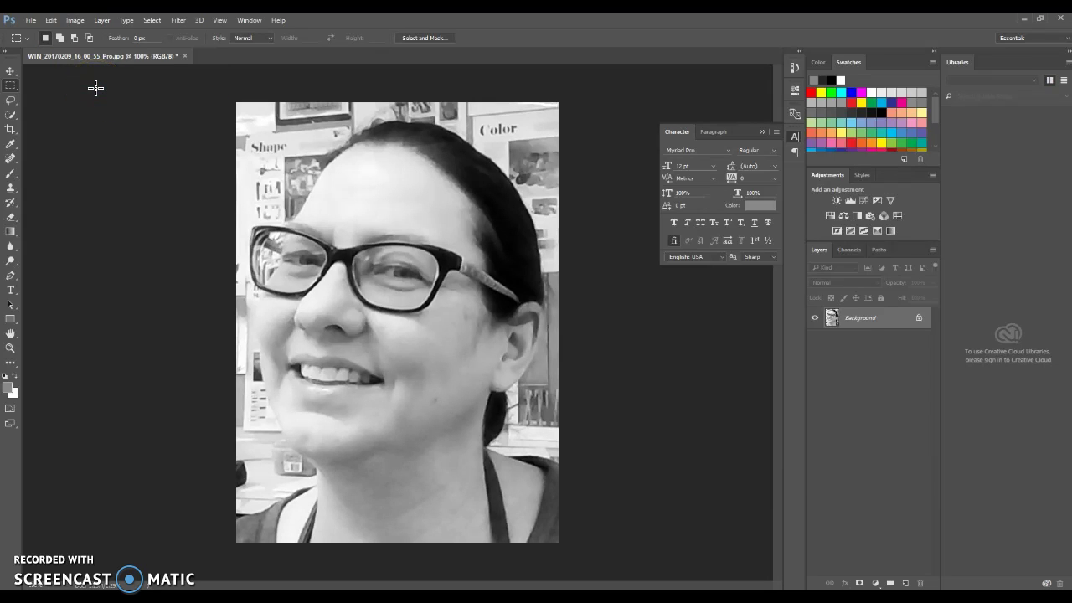
Step: Apply an Exposure adjustment to the photo with exposure +0.05 and gamma correction 1.03, leaving the offset at 0
{"action": "left_click", "coordinate": [77, 22]}
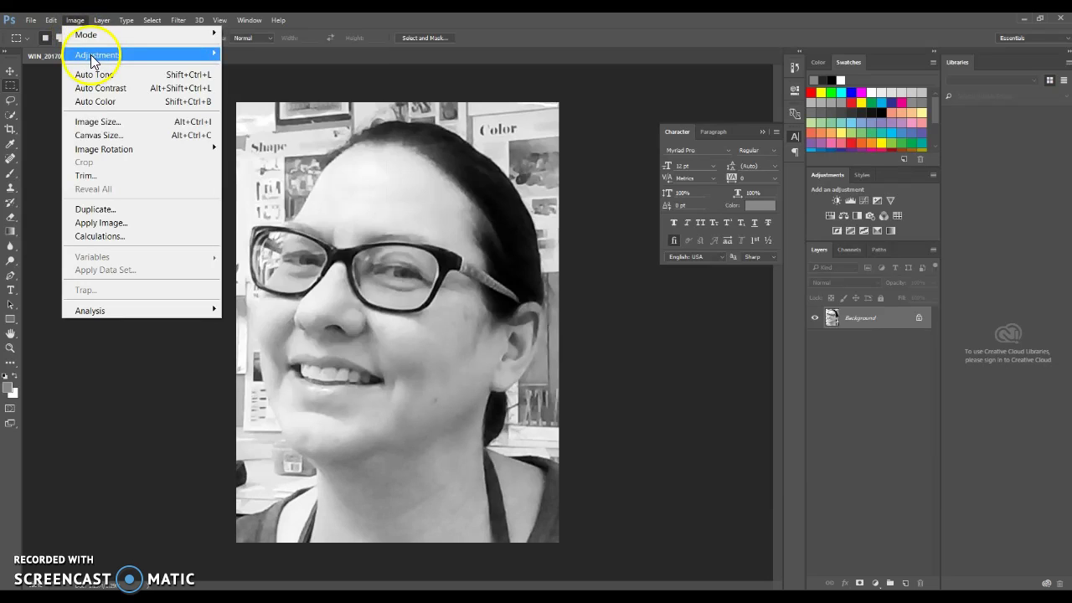
{"action": "mouse_move", "coordinate": [93, 60]}
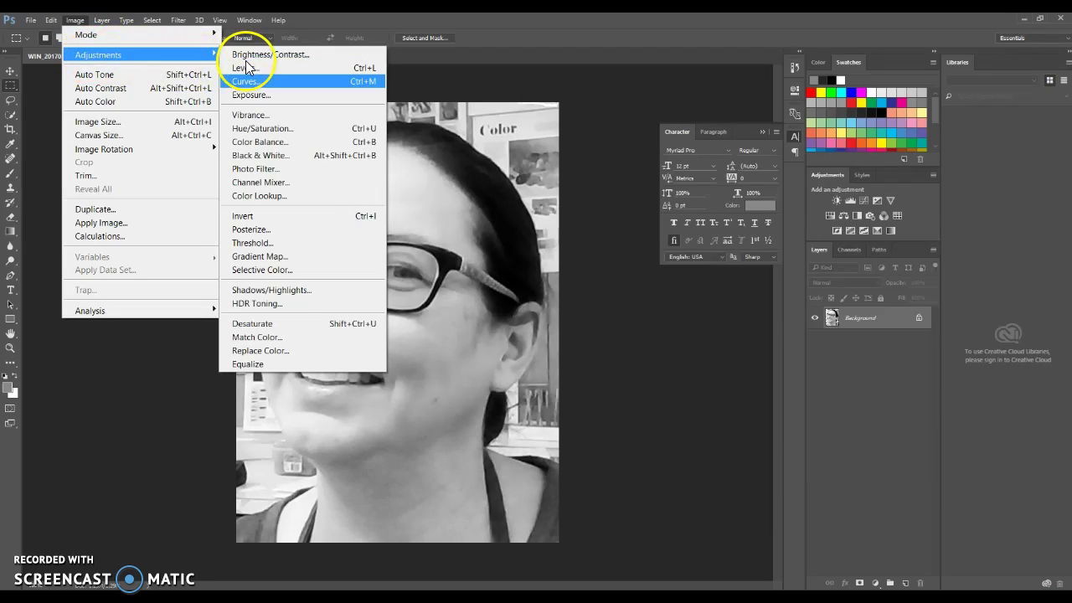
{"action": "left_click", "coordinate": [268, 97]}
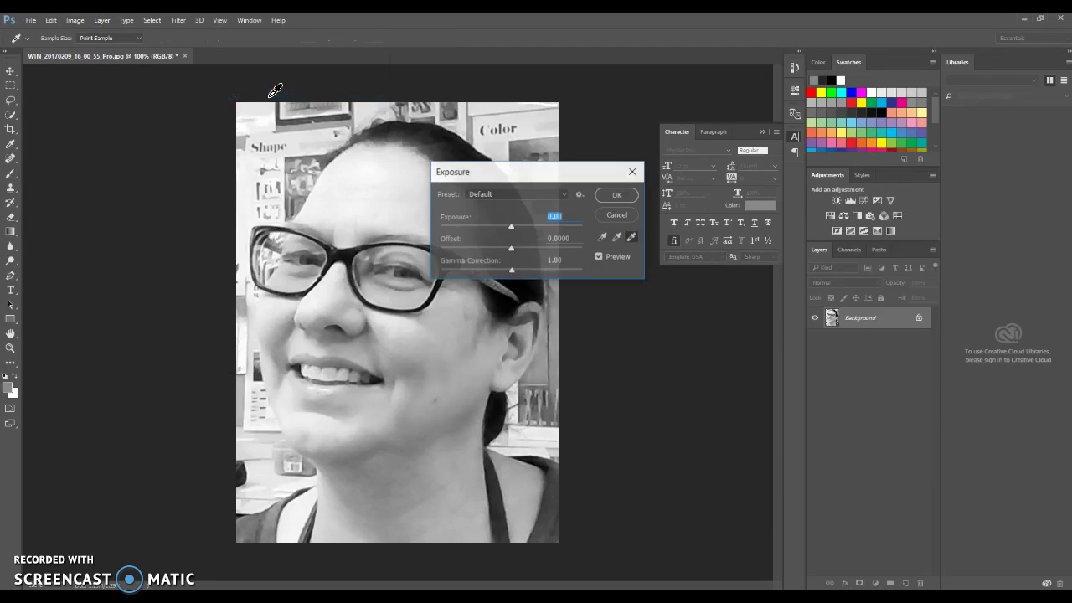
{"action": "left_click", "coordinate": [519, 226]}
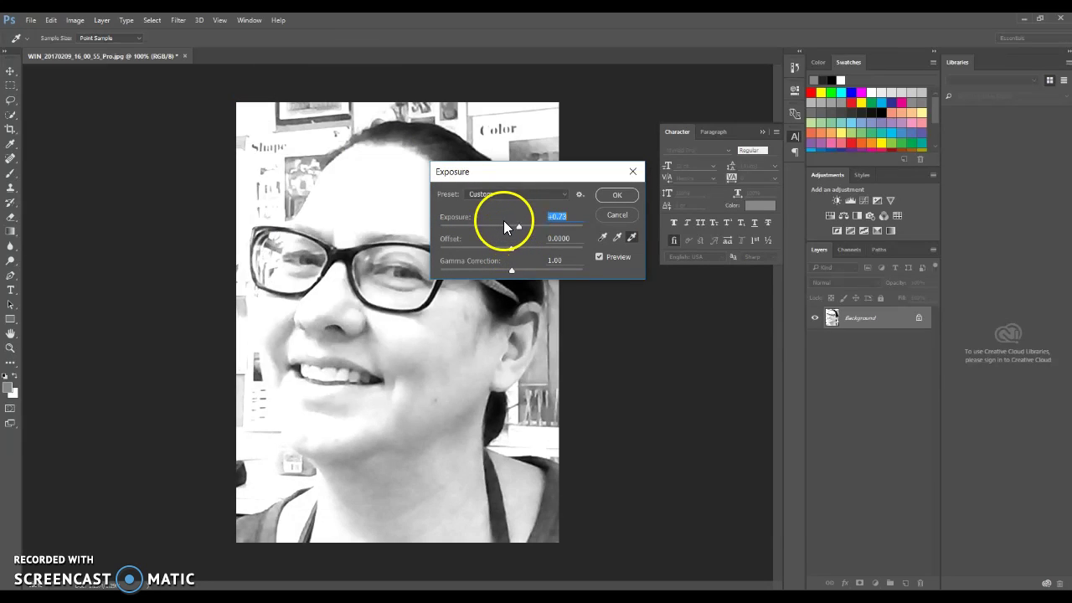
{"action": "left_click", "coordinate": [500, 224]}
{"action": "left_click", "coordinate": [512, 225]}
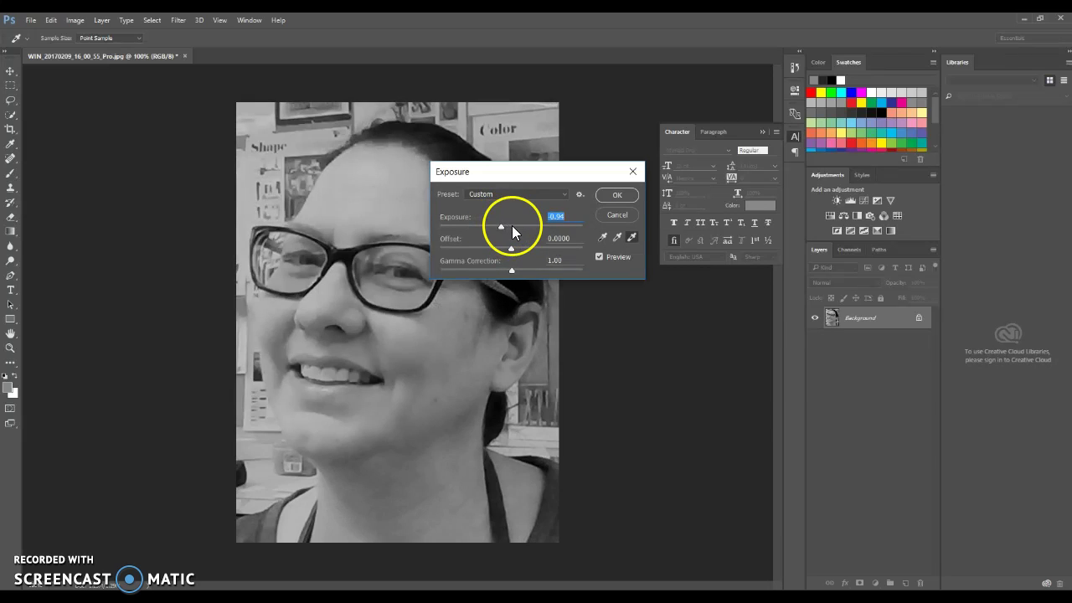
{"action": "left_click", "coordinate": [529, 270]}
{"action": "left_click", "coordinate": [510, 270]}
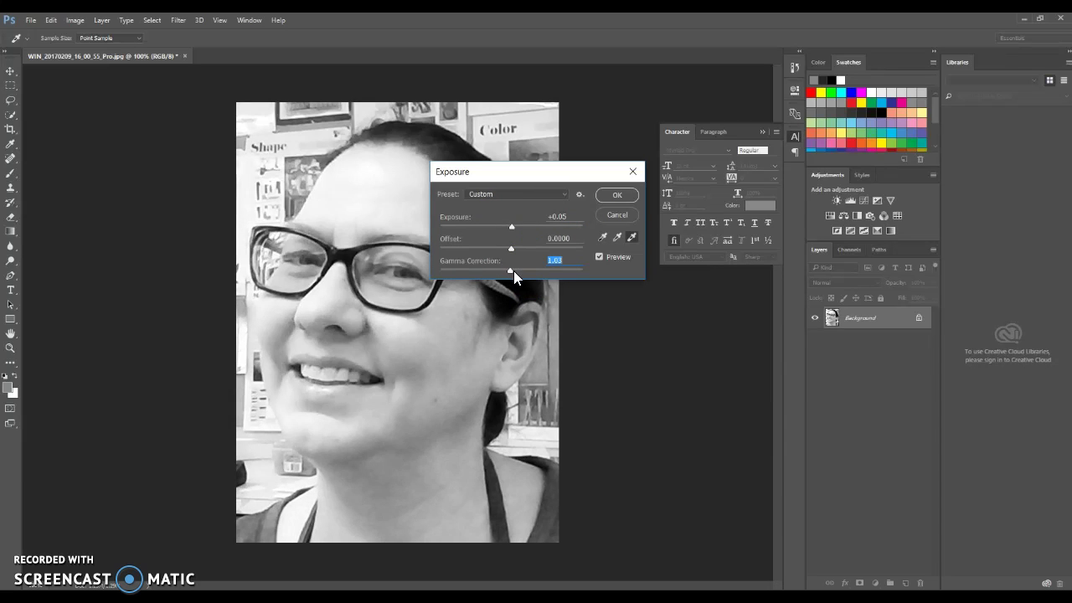
{"action": "left_click", "coordinate": [618, 193]}
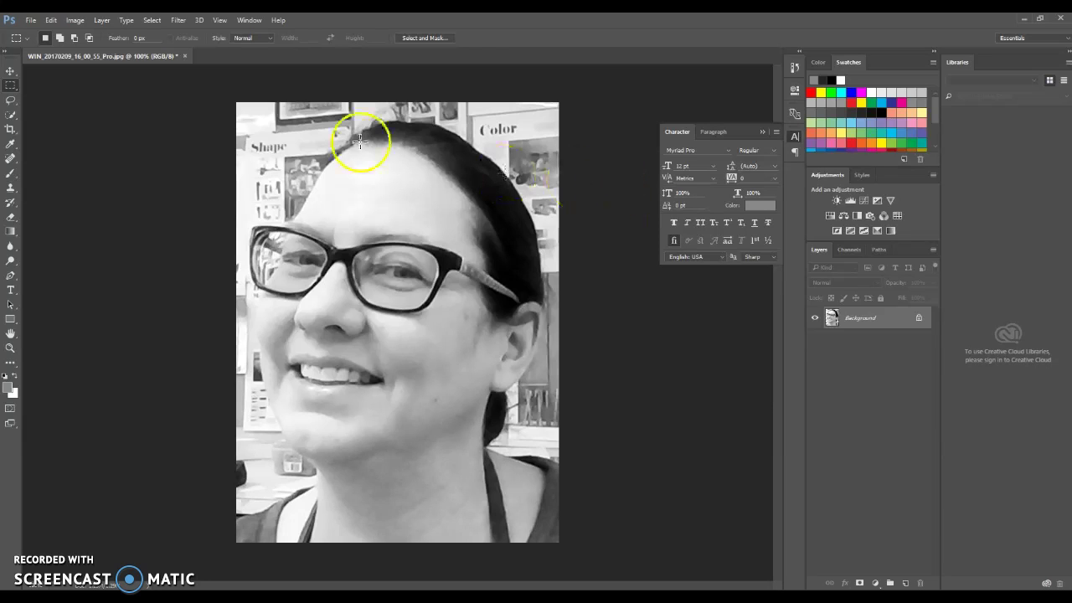
{"action": "left_click", "coordinate": [77, 20]}
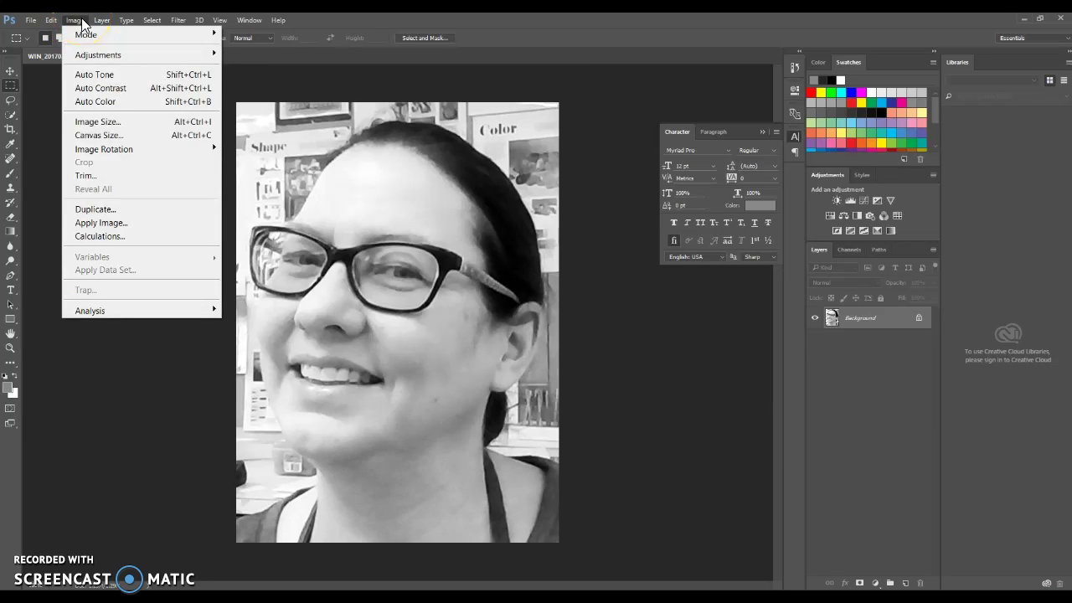
{"action": "left_click", "coordinate": [248, 20]}
{"action": "left_click", "coordinate": [383, 20]}
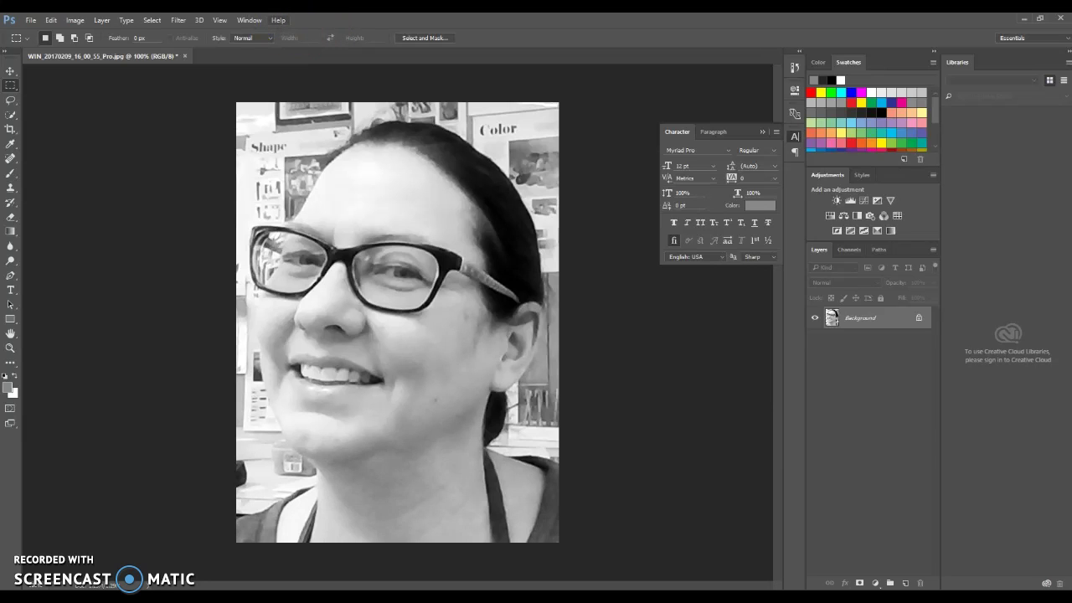
Step: Save the edited photo as a JPEG with High quality and the Baseline ("Standard") format option
{"action": "left_click", "coordinate": [31, 22]}
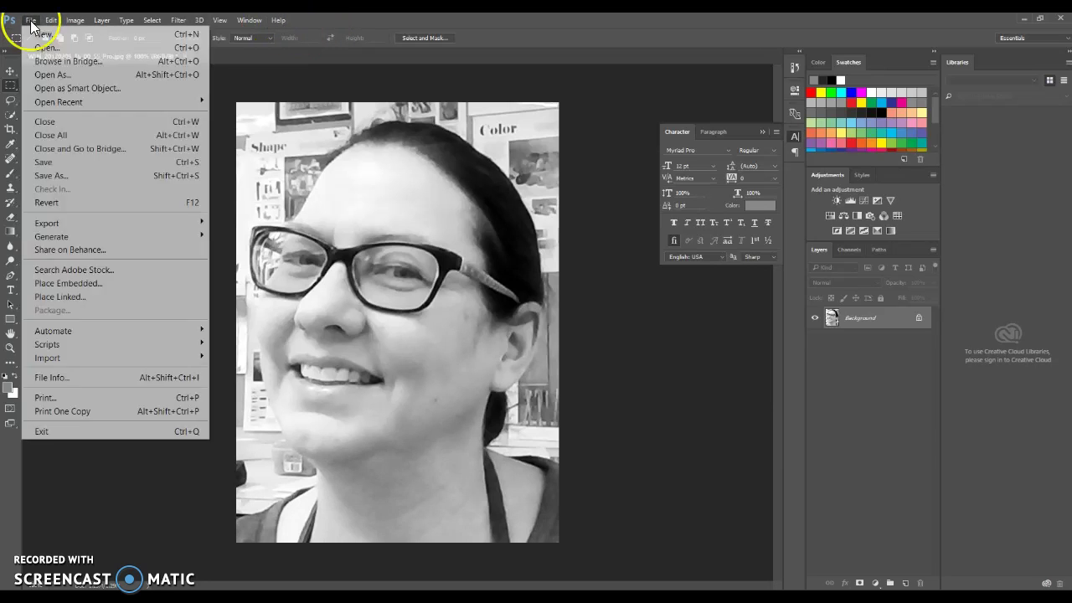
{"action": "left_click", "coordinate": [52, 160]}
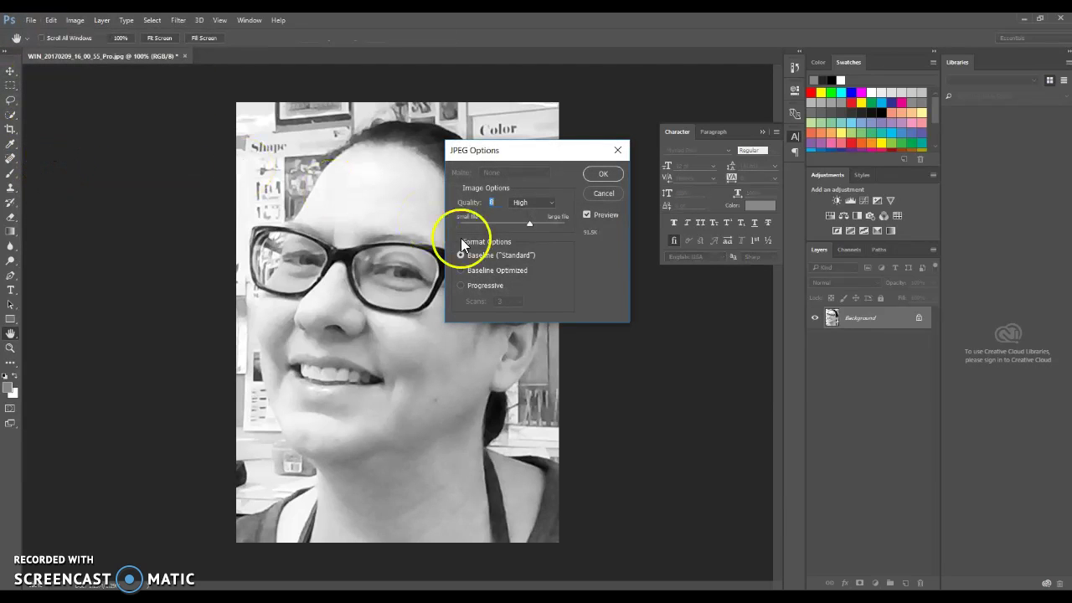
{"action": "left_click", "coordinate": [608, 172]}
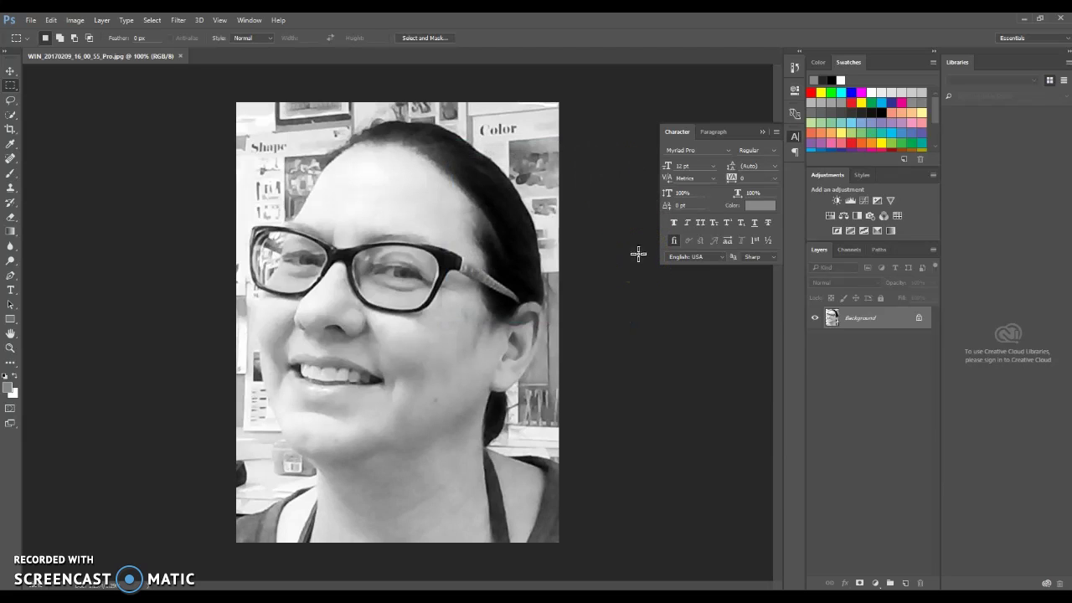
Step: Review the portrait's print preview and print settings, and close them with the settings kept, without printing
{"action": "key", "text": "ctrl+p"}
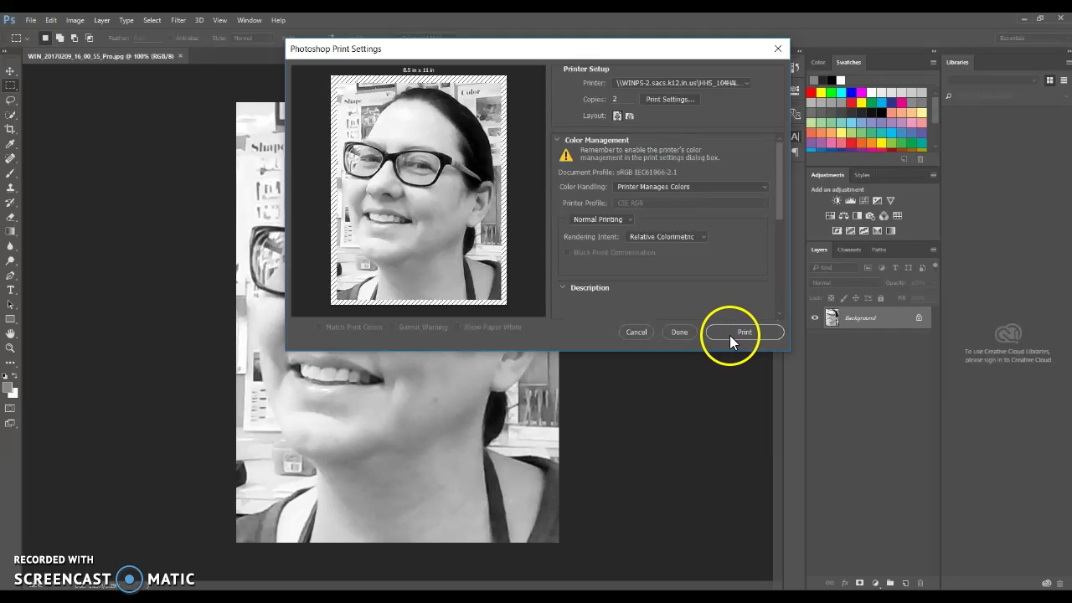
{"action": "left_click", "coordinate": [679, 332]}
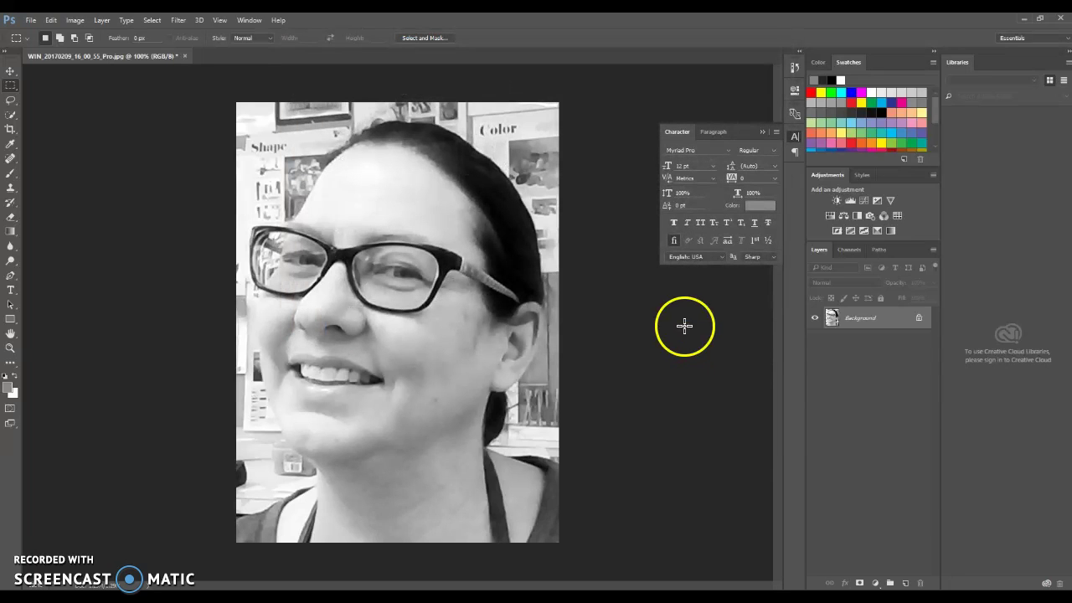